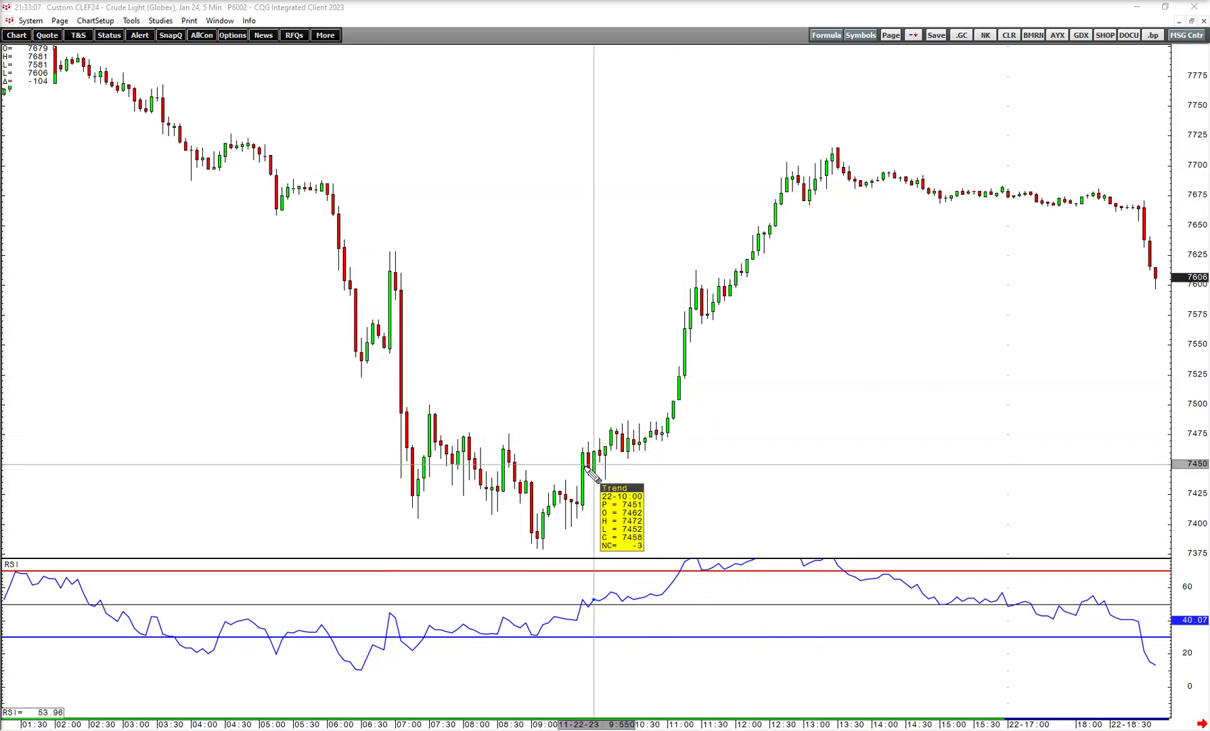
Step: Cancel the trend line and widen the candles to span about 02:00 to 15:00, RSI below
{"action": "key", "text": "Escape"}
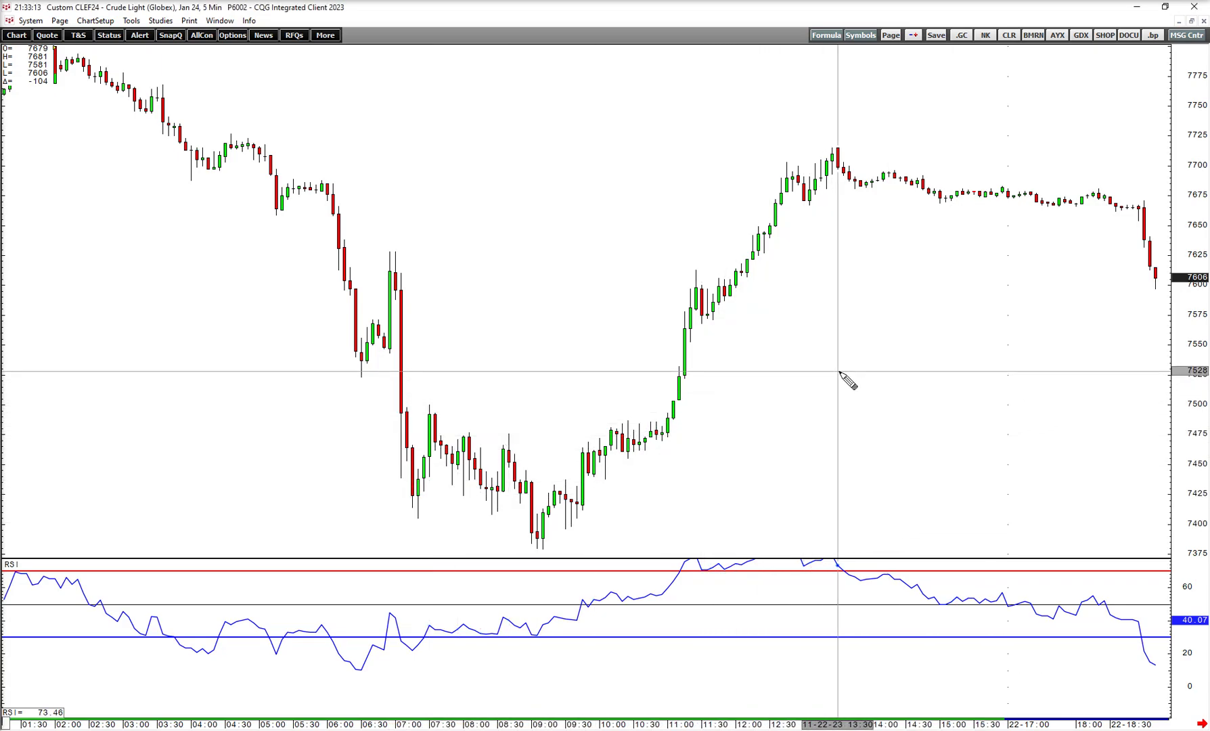
{"action": "scroll", "coordinate": [845, 378], "scroll_direction": "left", "scroll_amount": 5}
{"action": "scroll", "coordinate": [929, 352], "scroll_direction": "left", "scroll_amount": 2}
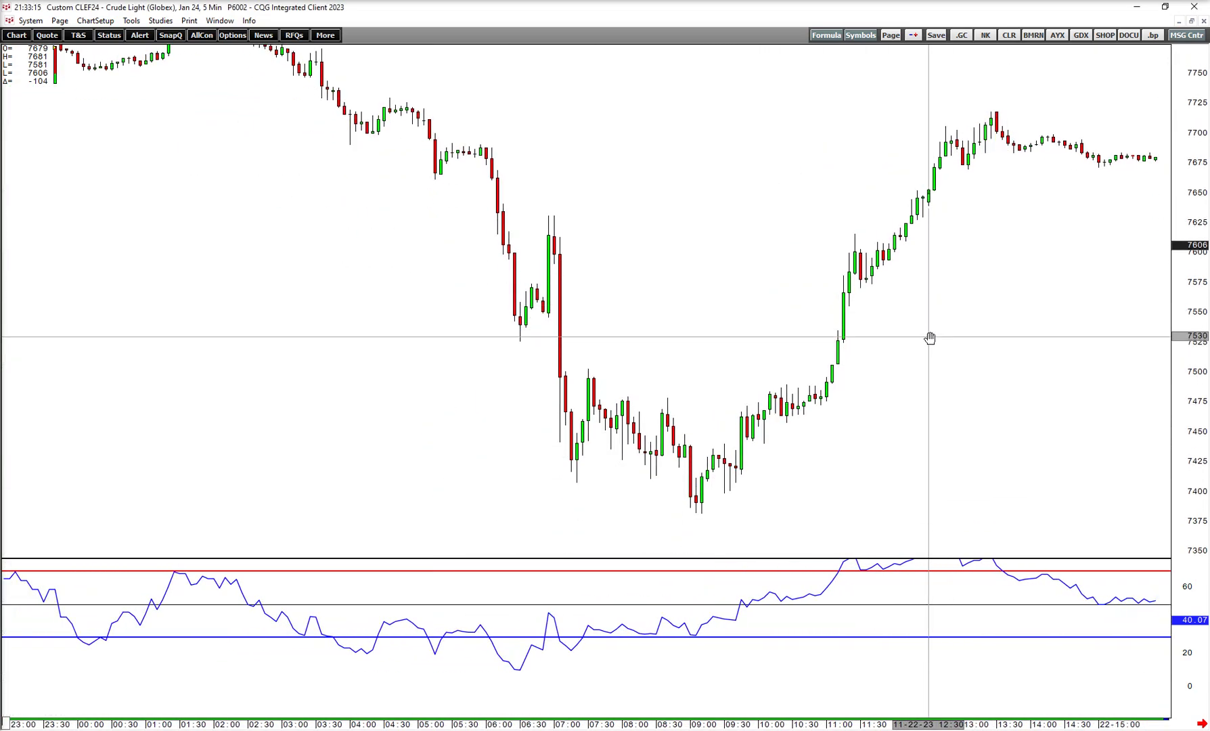
{"action": "left_click_drag", "start_coordinate": [690, 724], "coordinate": [679, 724]}
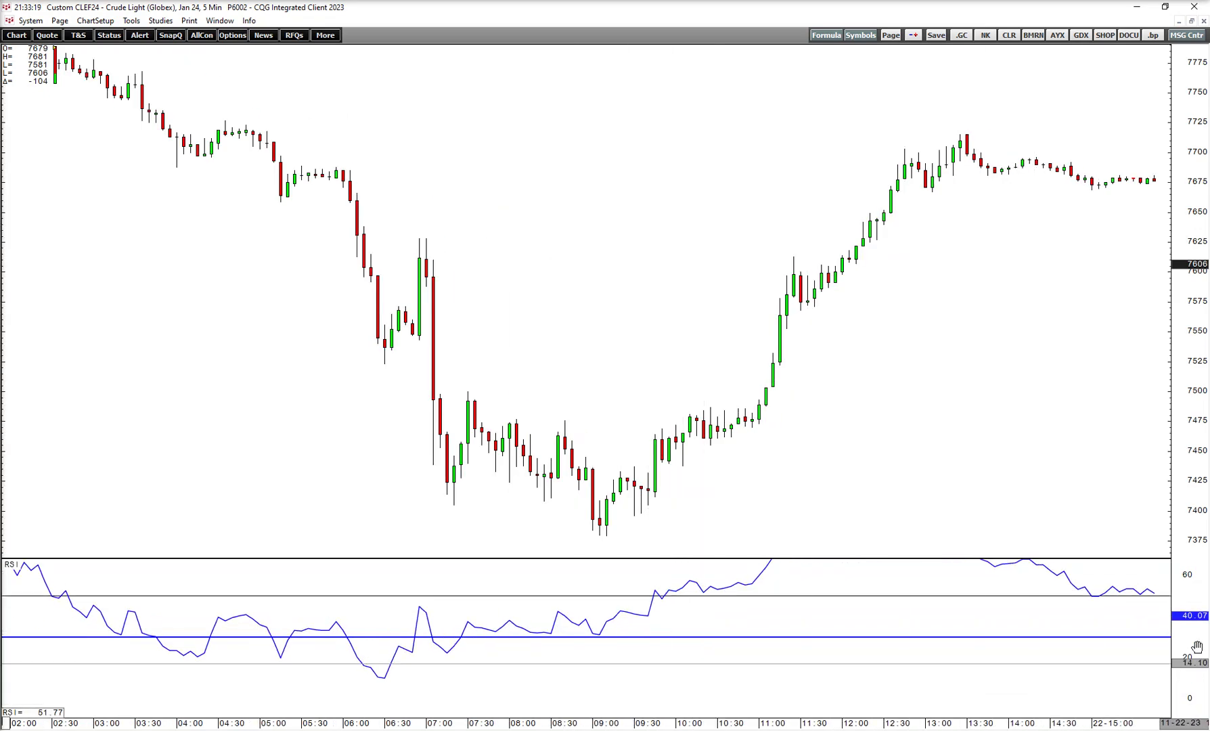
{"action": "scroll", "coordinate": [968, 632], "scroll_direction": "up", "scroll_amount": 2}
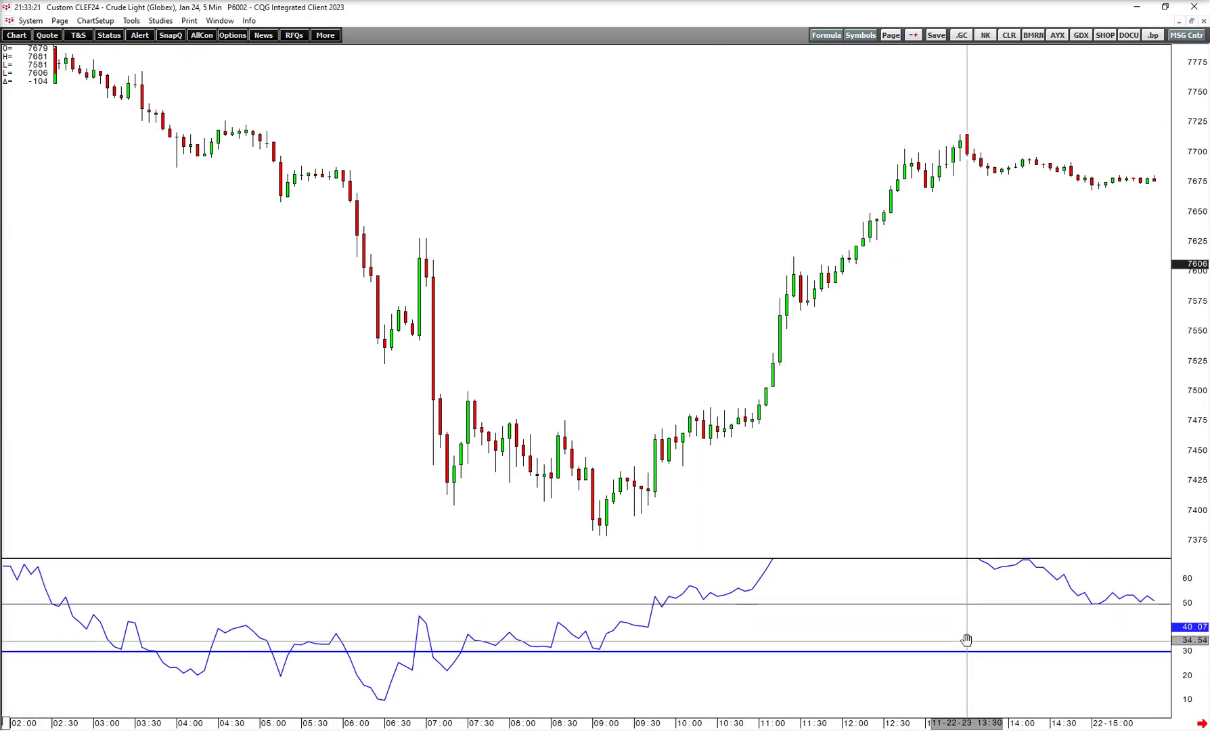
{"action": "mouse_move", "coordinate": [463, 633]}
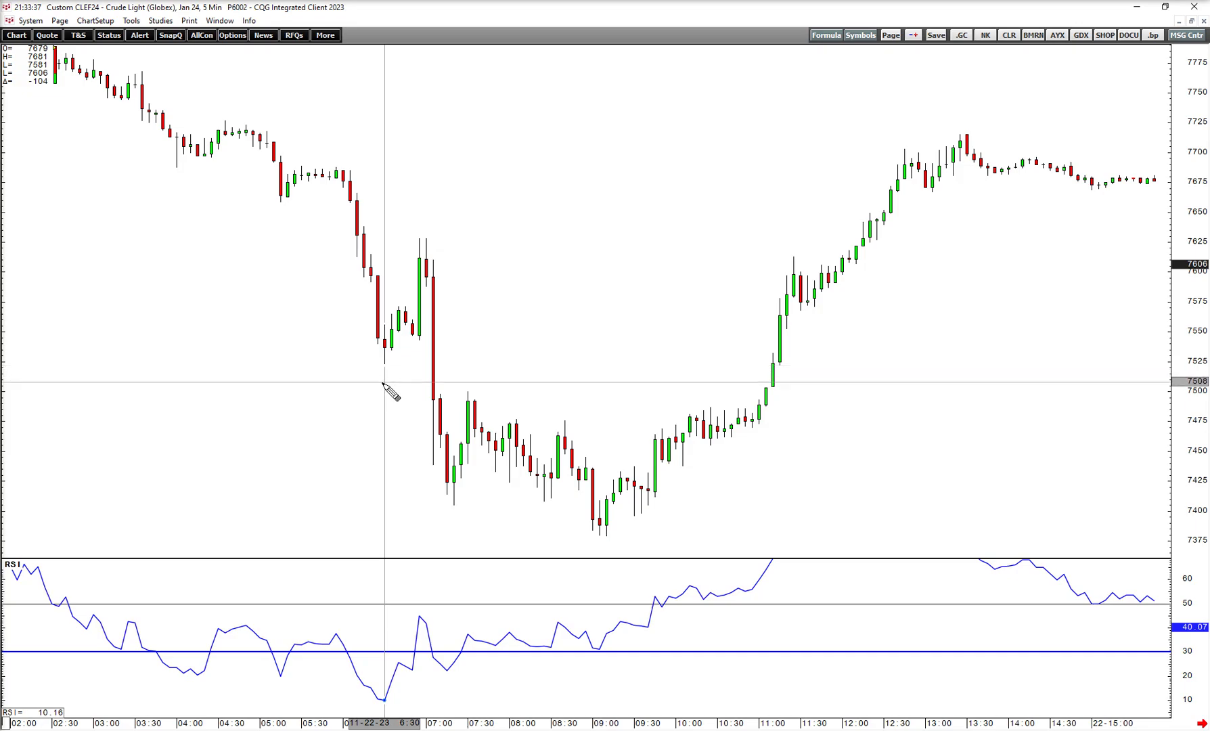
Step: Draw rising trend lines under the two successive price lows and the two matching RSI lows
{"action": "left_click_drag", "start_coordinate": [372, 383], "coordinate": [405, 365]}
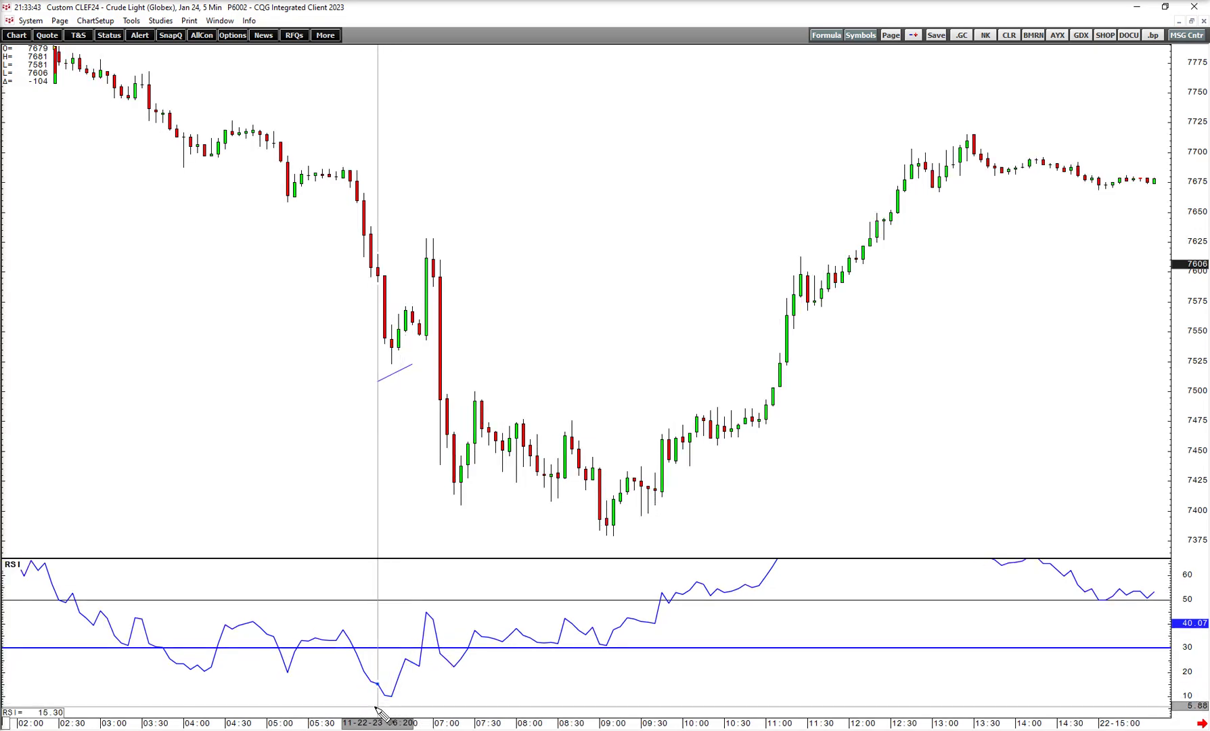
{"action": "left_click_drag", "start_coordinate": [379, 708], "coordinate": [419, 689]}
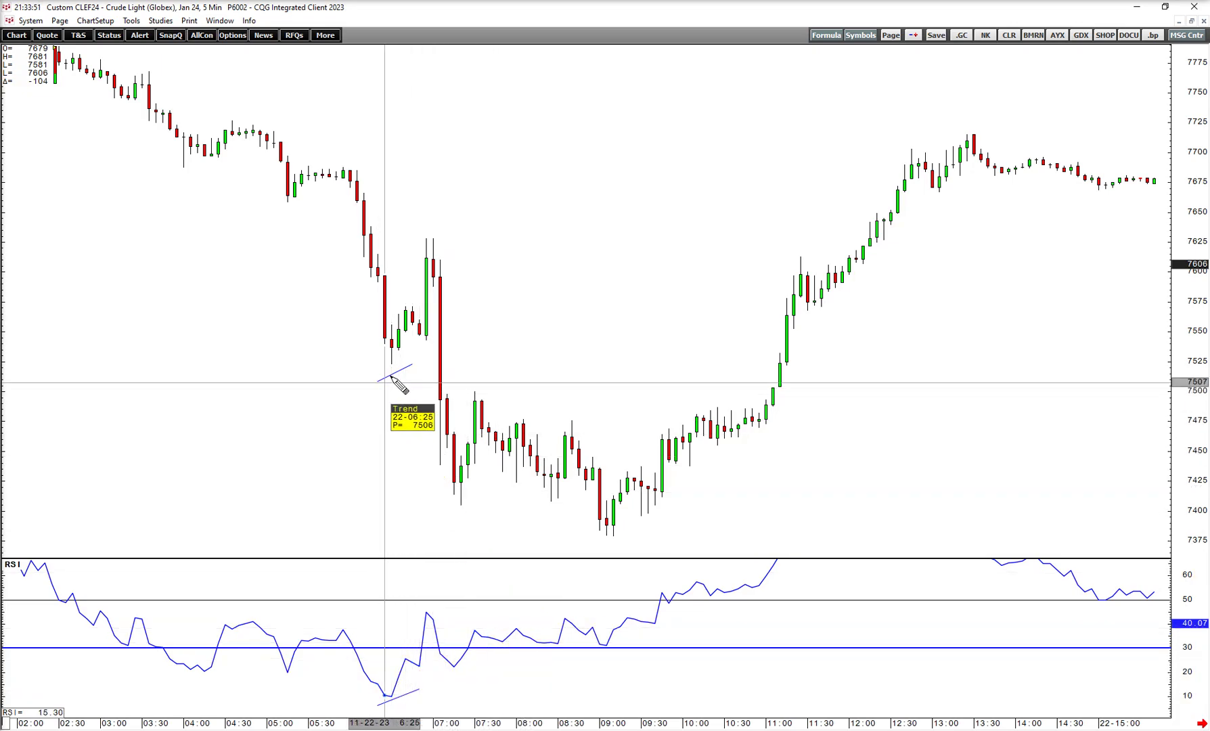
{"action": "mouse_move", "coordinate": [454, 519]}
{"action": "left_mouse_down"}
{"action": "mouse_move", "coordinate": [535, 508]}
{"action": "mouse_move", "coordinate": [496, 504]}
{"action": "left_mouse_up"}
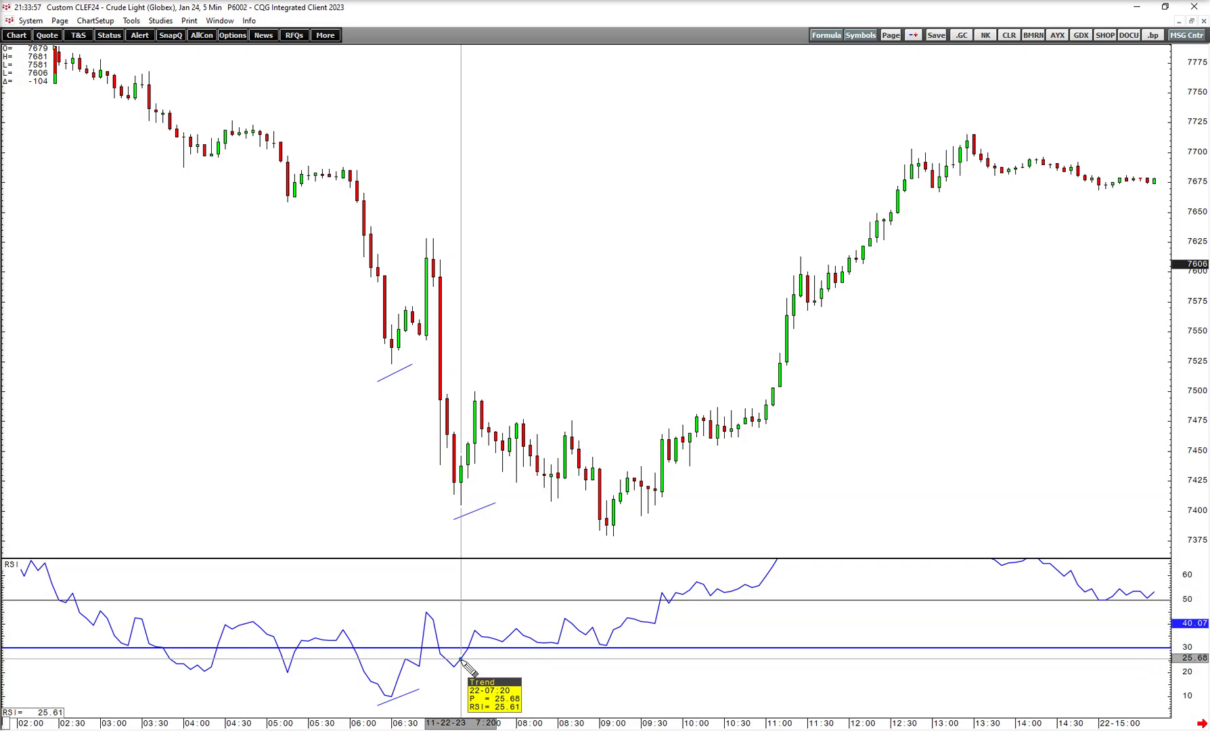
{"action": "mouse_move", "coordinate": [461, 660]}
{"action": "left_mouse_down"}
{"action": "mouse_move", "coordinate": [472, 667]}
{"action": "mouse_move", "coordinate": [450, 666]}
{"action": "left_mouse_up"}
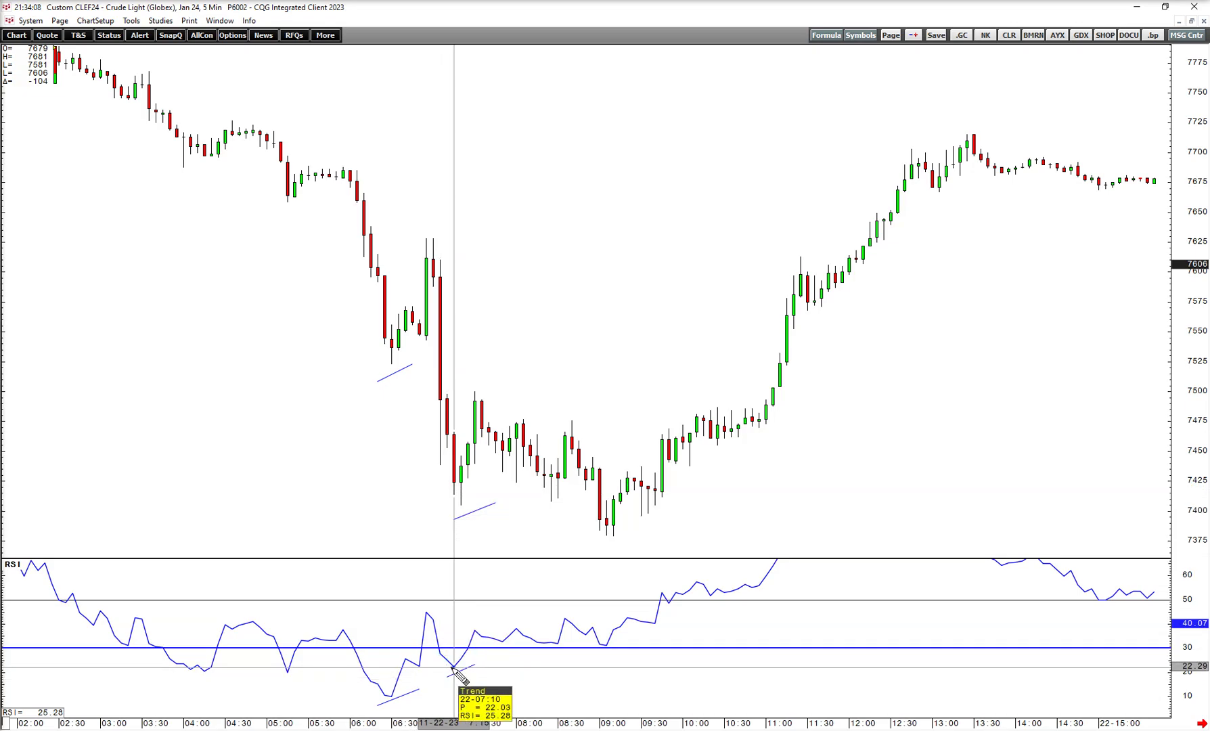
{"action": "left_click_drag", "start_coordinate": [619, 397], "coordinate": [605, 305]}
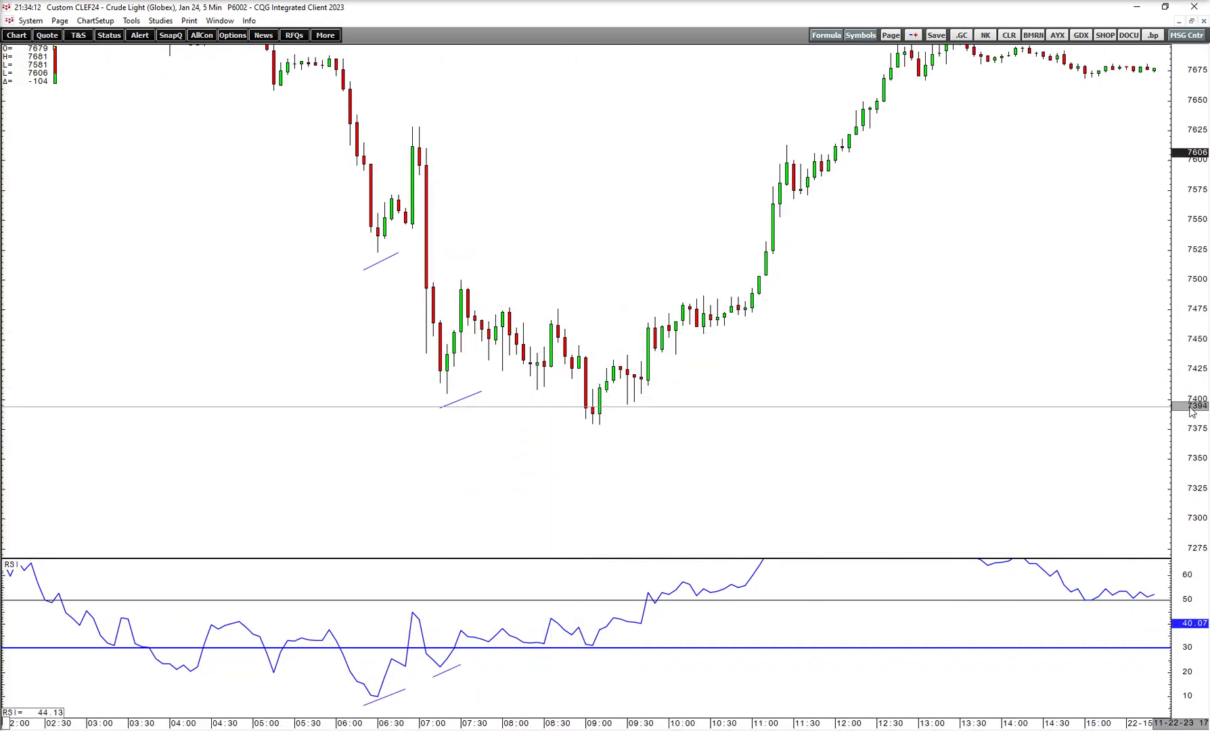
Step: Widen the bars around the lows and draw a rising line under the 09:00 RSI low
{"action": "scroll", "coordinate": [1144, 367], "scroll_direction": "up", "scroll_amount": 1}
{"action": "scroll", "coordinate": [1144, 368], "scroll_direction": "up", "scroll_amount": 2}
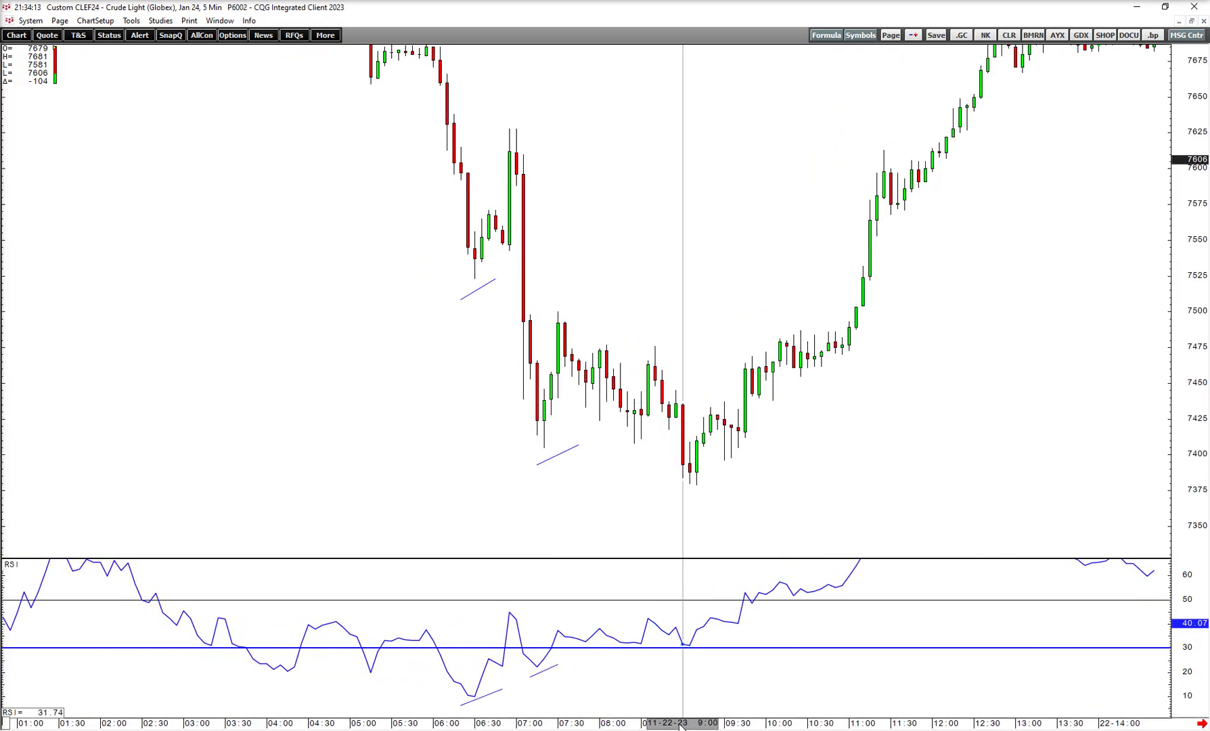
{"action": "left_click_drag", "start_coordinate": [681, 725], "coordinate": [448, 724]}
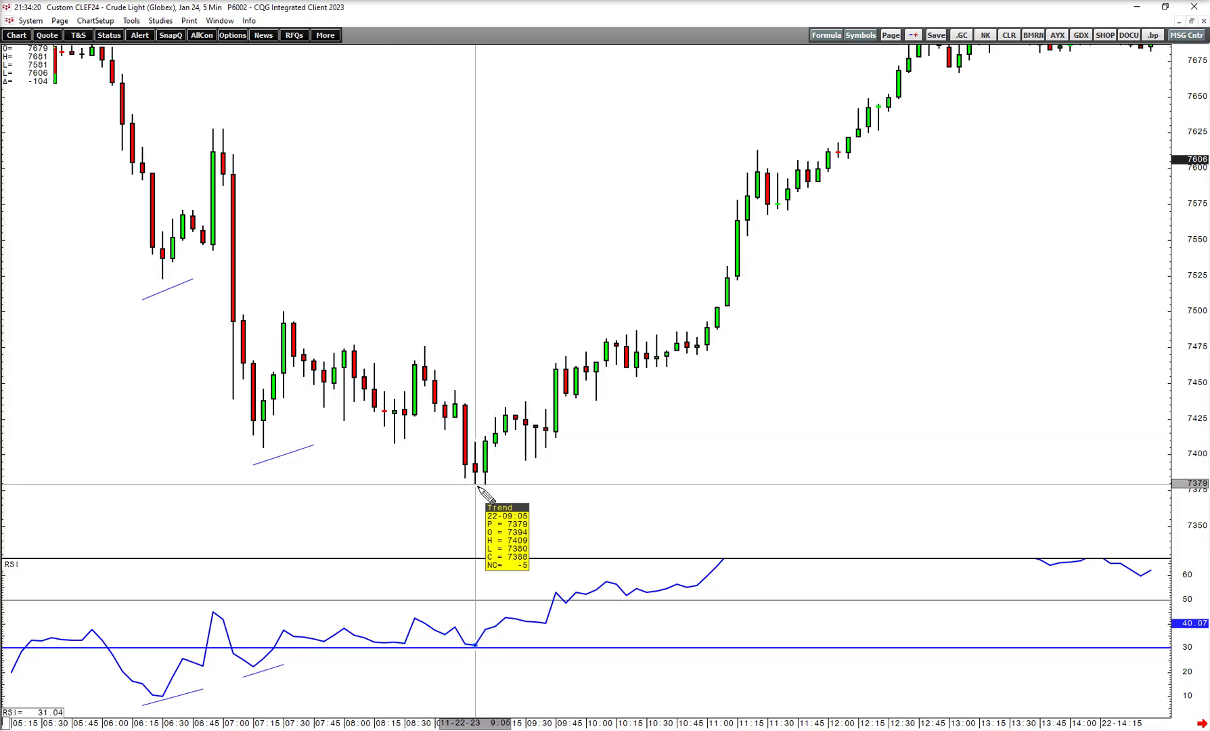
{"action": "mouse_move", "coordinate": [463, 661]}
{"action": "left_mouse_down"}
{"action": "mouse_move", "coordinate": [493, 650]}
{"action": "mouse_move", "coordinate": [474, 643]}
{"action": "mouse_move", "coordinate": [467, 658]}
{"action": "mouse_move", "coordinate": [506, 642]}
{"action": "left_mouse_up"}
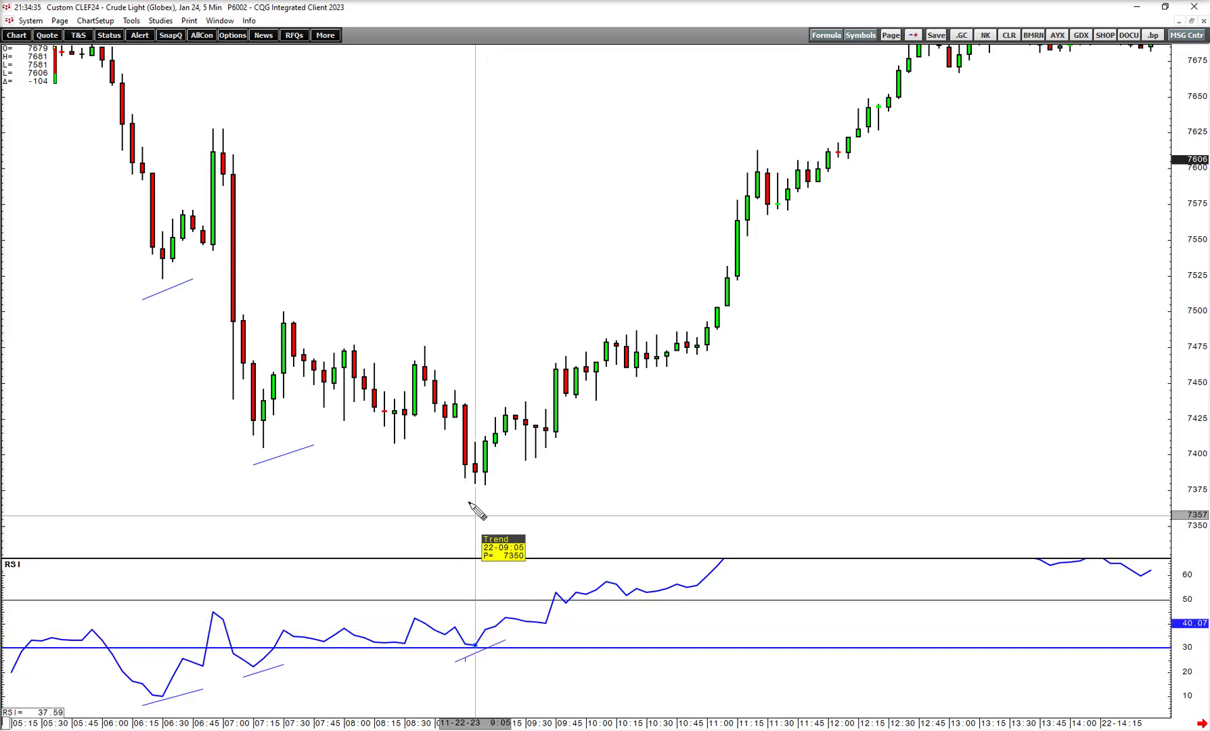
Step: Switch to the Rectangle tool and draw a yellow base box after the 09:00 low
{"action": "right_click", "coordinate": [455, 239]}
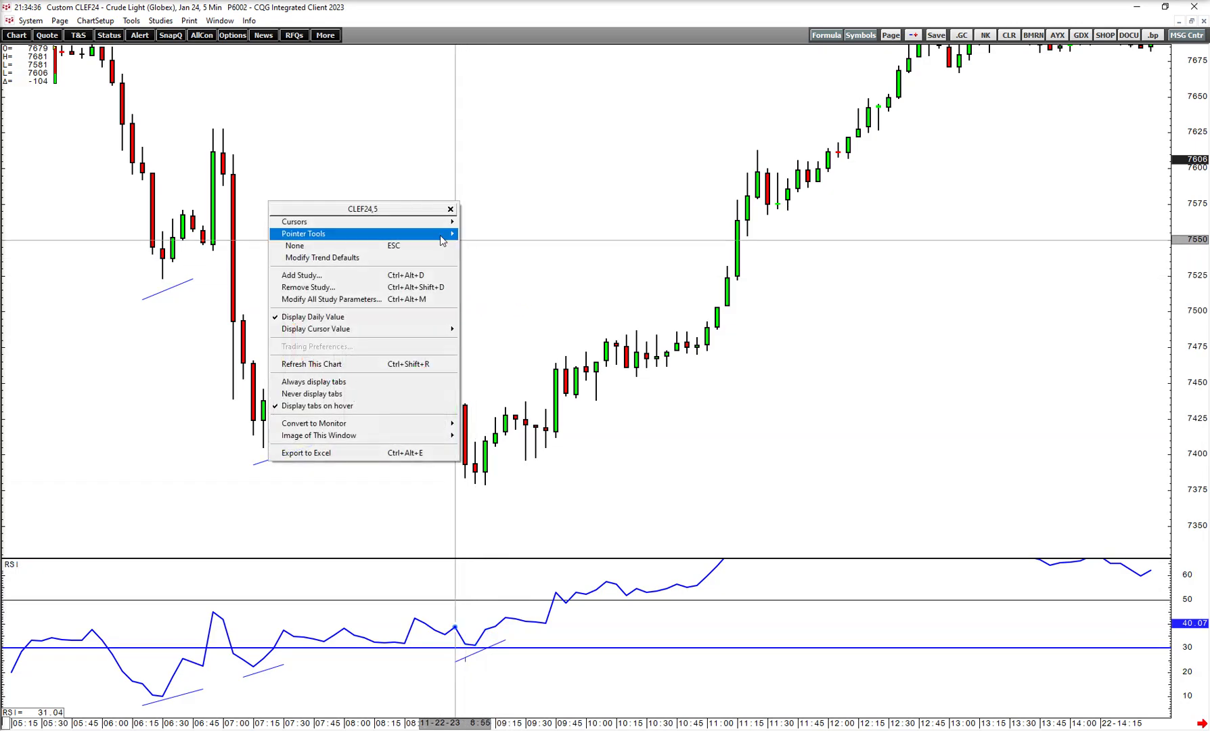
{"action": "mouse_move", "coordinate": [448, 234]}
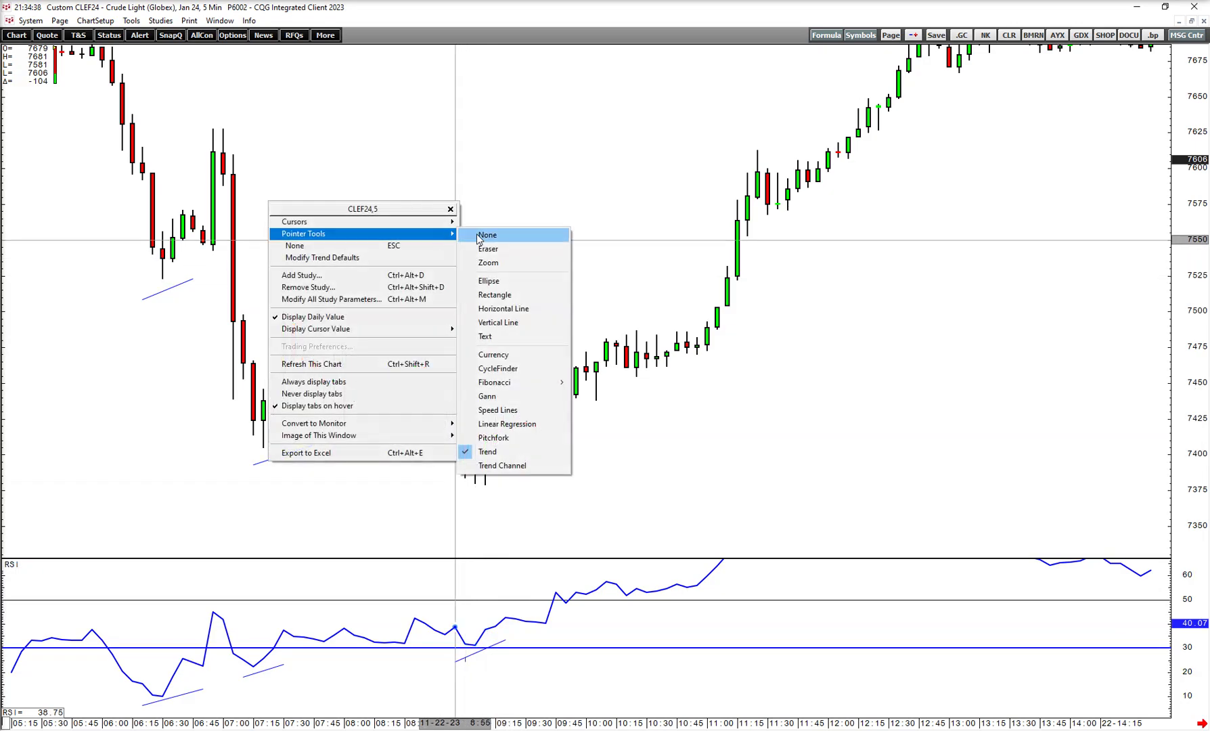
{"action": "left_click", "coordinate": [500, 300]}
{"action": "left_click_drag", "start_coordinate": [445, 437], "coordinate": [671, 487]}
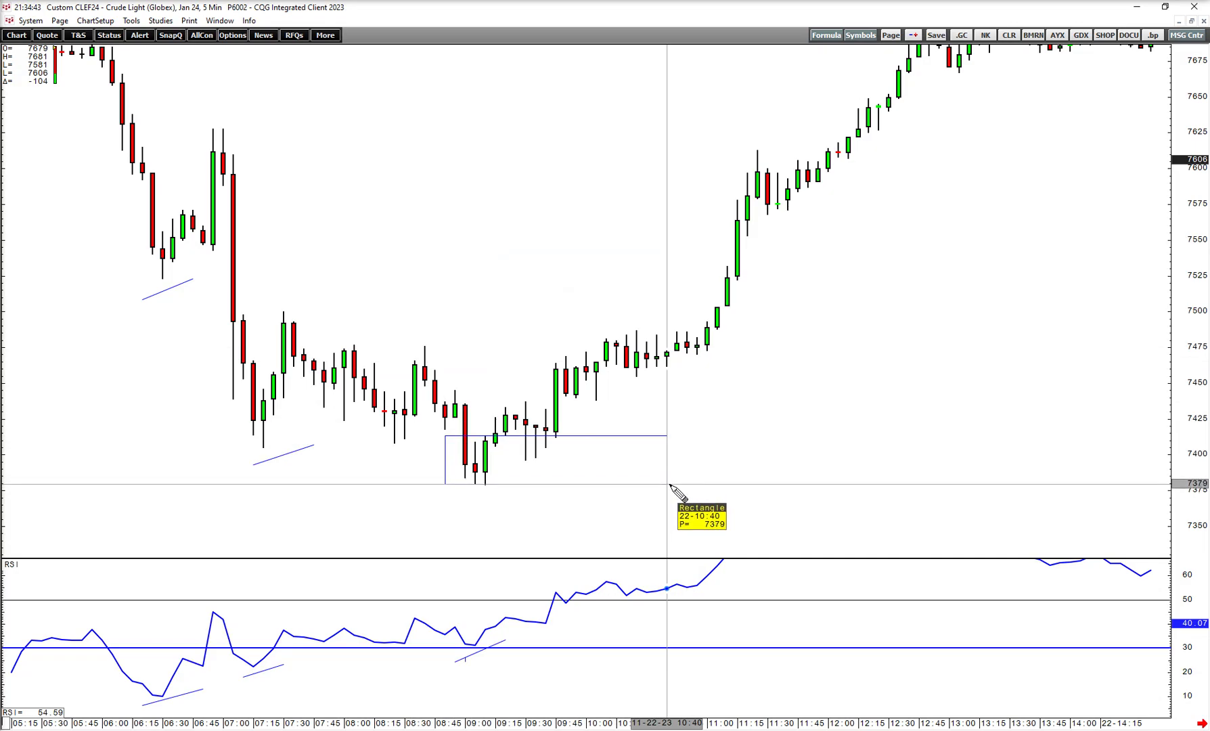
{"action": "left_click_drag", "start_coordinate": [670, 487], "coordinate": [669, 486]}
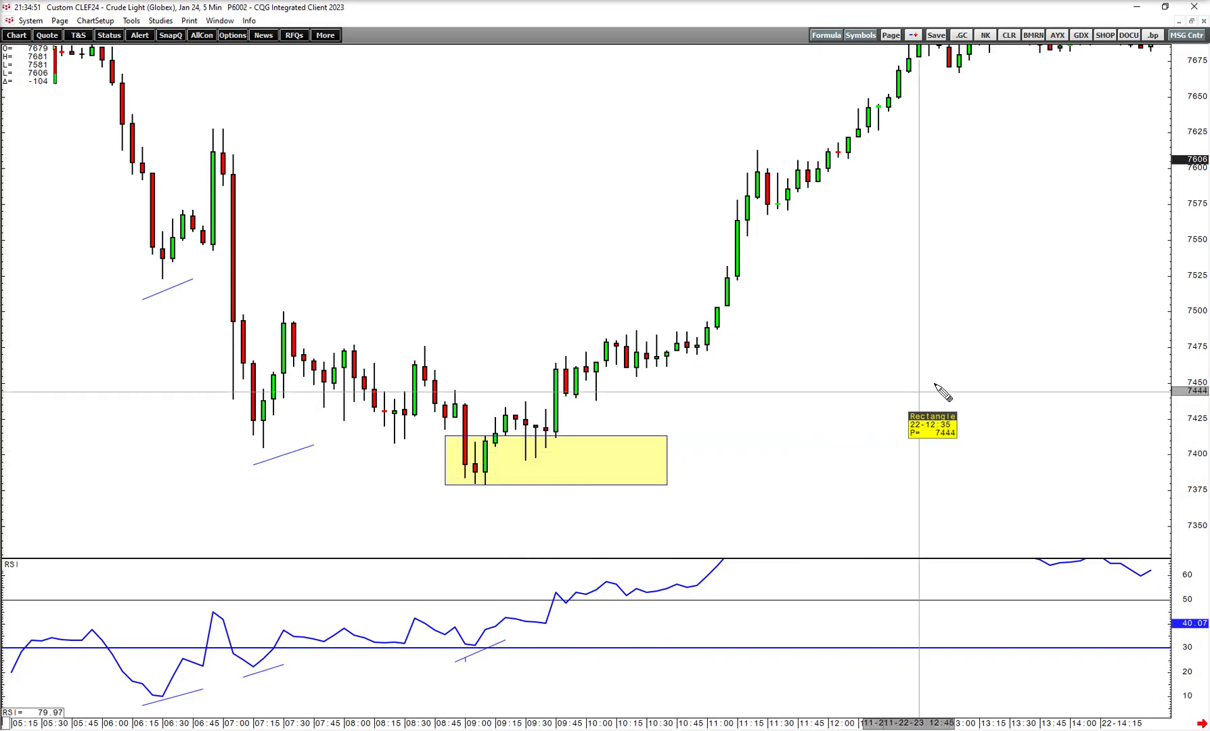
Step: Draw a tall breakout rectangle up to about 7684, then compress the time axis
{"action": "left_click_drag", "start_coordinate": [941, 391], "coordinate": [851, 342]}
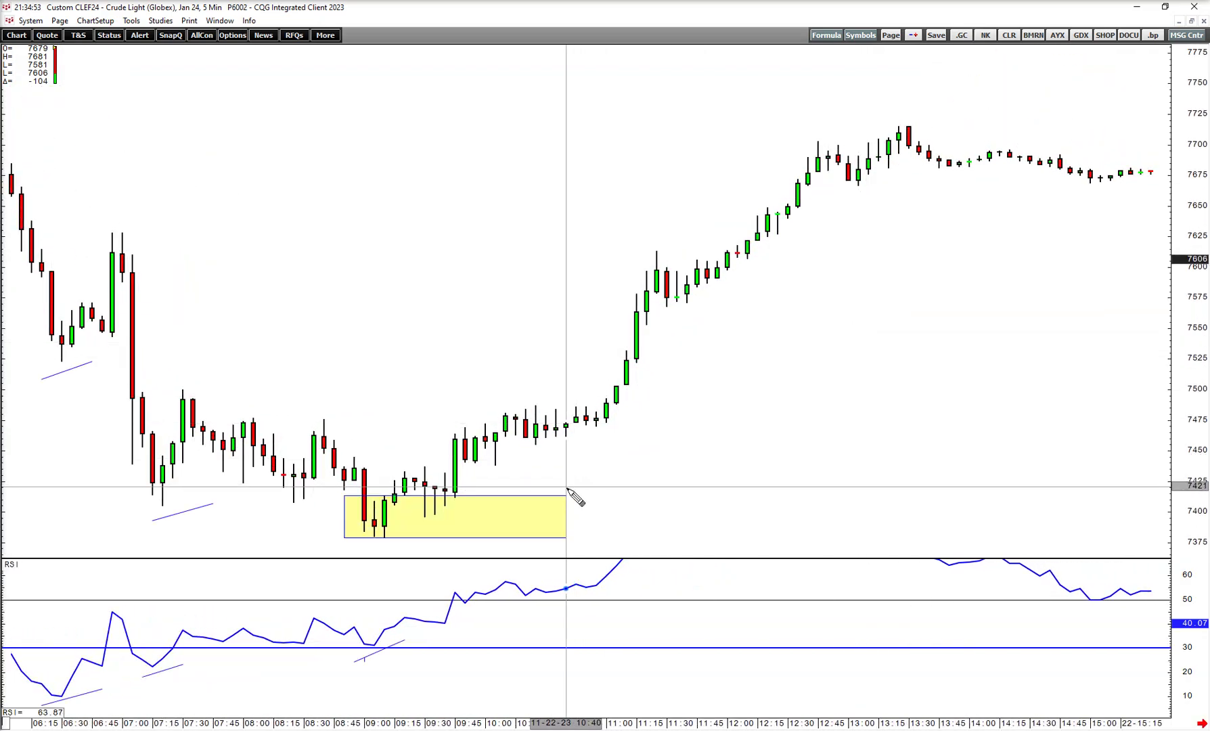
{"action": "left_click_drag", "start_coordinate": [558, 498], "coordinate": [819, 166]}
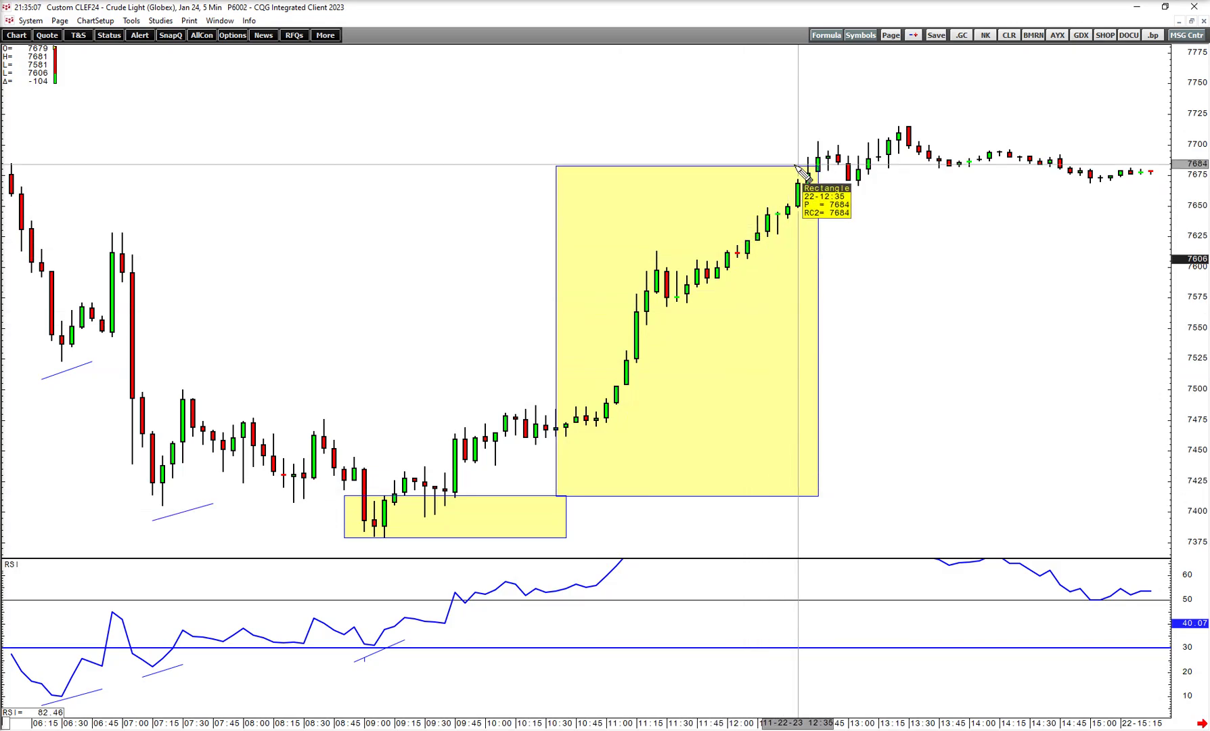
{"action": "left_click_drag", "start_coordinate": [410, 726], "coordinate": [609, 723]}
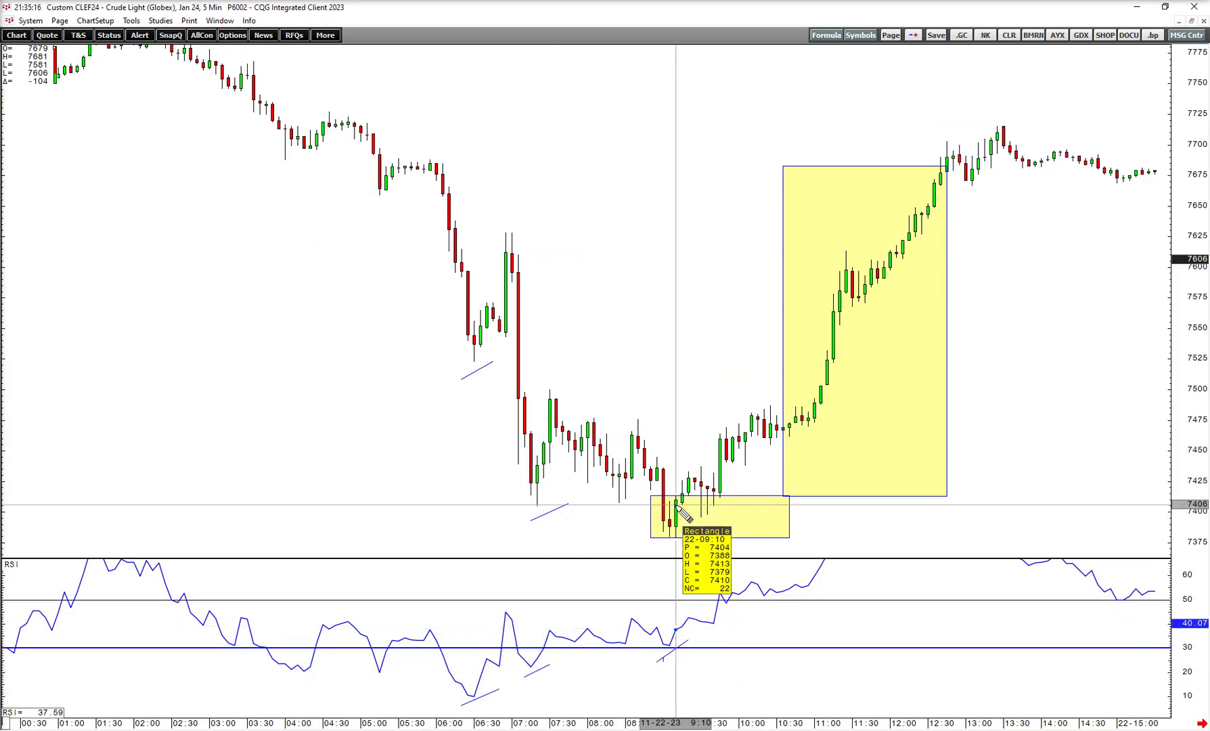
Step: Remove the large and small yellow rectangles from the chart
{"action": "right_click", "coordinate": [686, 554]}
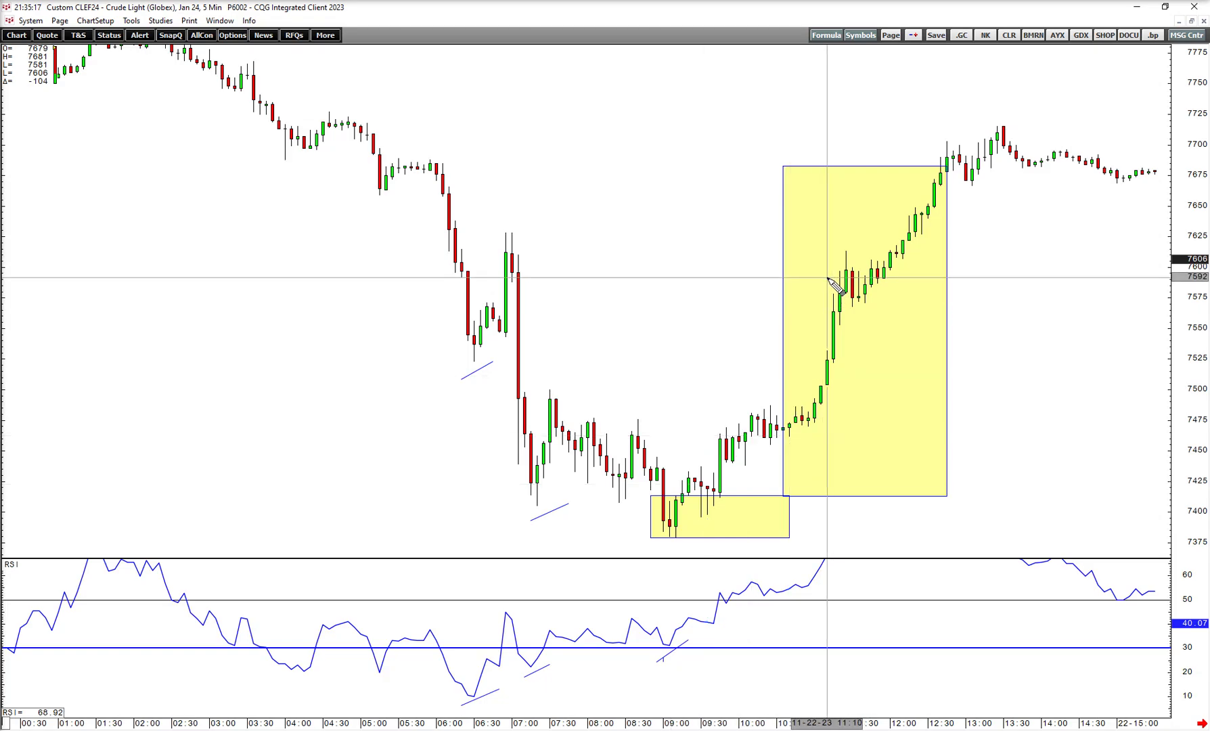
{"action": "right_click", "coordinate": [821, 207]}
{"action": "left_click", "coordinate": [738, 276]}
{"action": "right_click", "coordinate": [765, 518]}
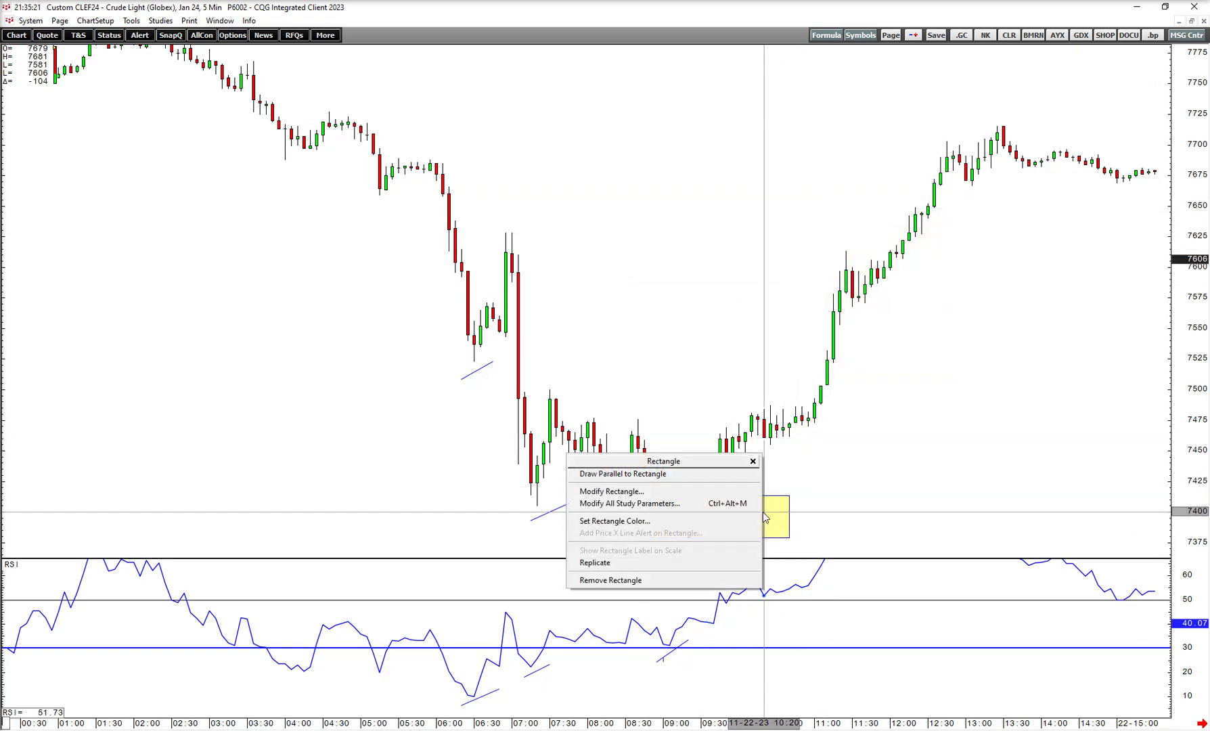
{"action": "left_click", "coordinate": [670, 581]}
Step: Remove the T1–T6 trend lines through Remove Study, leaving candles and RSI
{"action": "right_click", "coordinate": [620, 183]}
{"action": "left_click", "coordinate": [589, 203]}
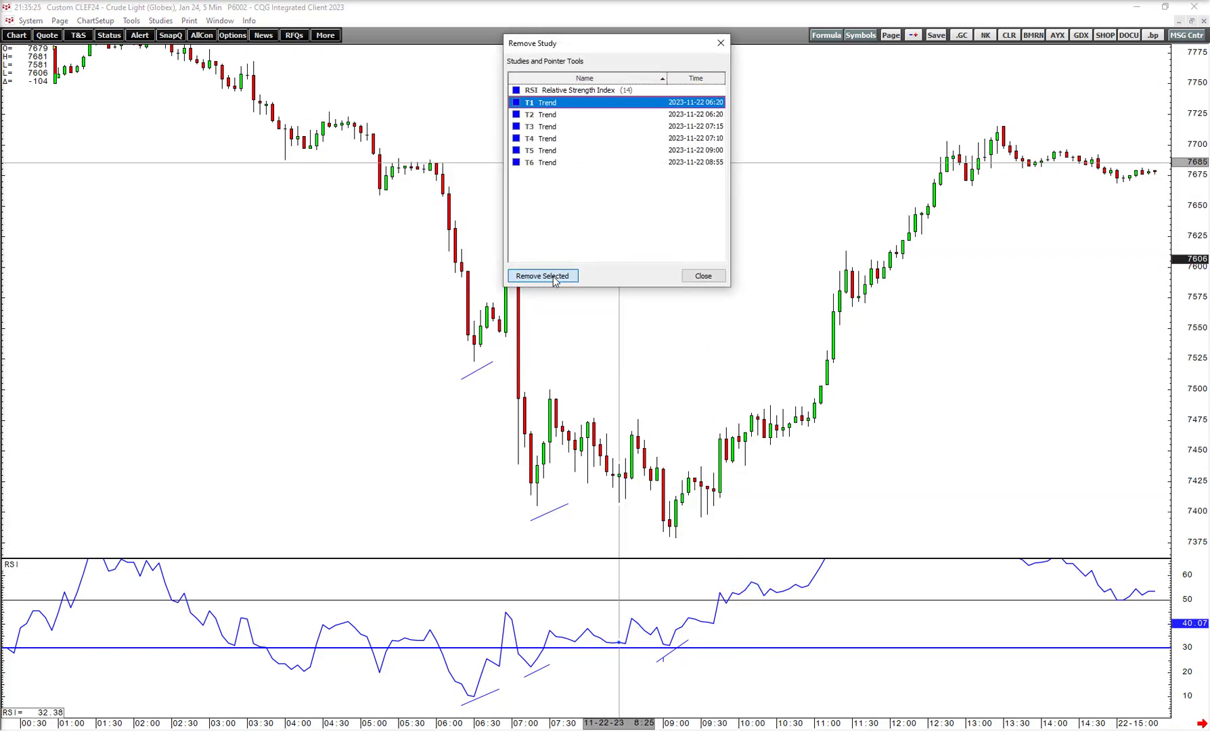
{"action": "left_click", "coordinate": [695, 279]}
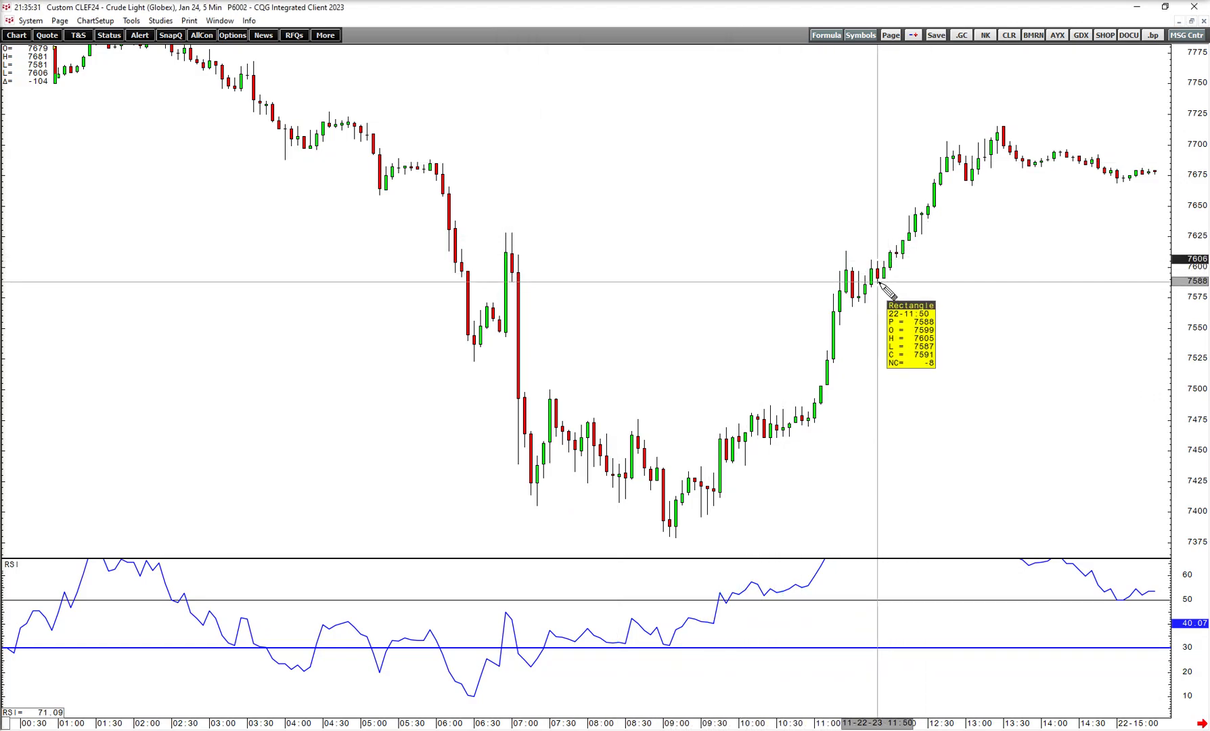
{"action": "scroll", "coordinate": [1102, 507], "scroll_direction": "down", "scroll_amount": 3}
Step: Autoscale the RSI pane and draw flat support lines near 7405 and 7437 across the base
{"action": "double_click", "coordinate": [1202, 591]}
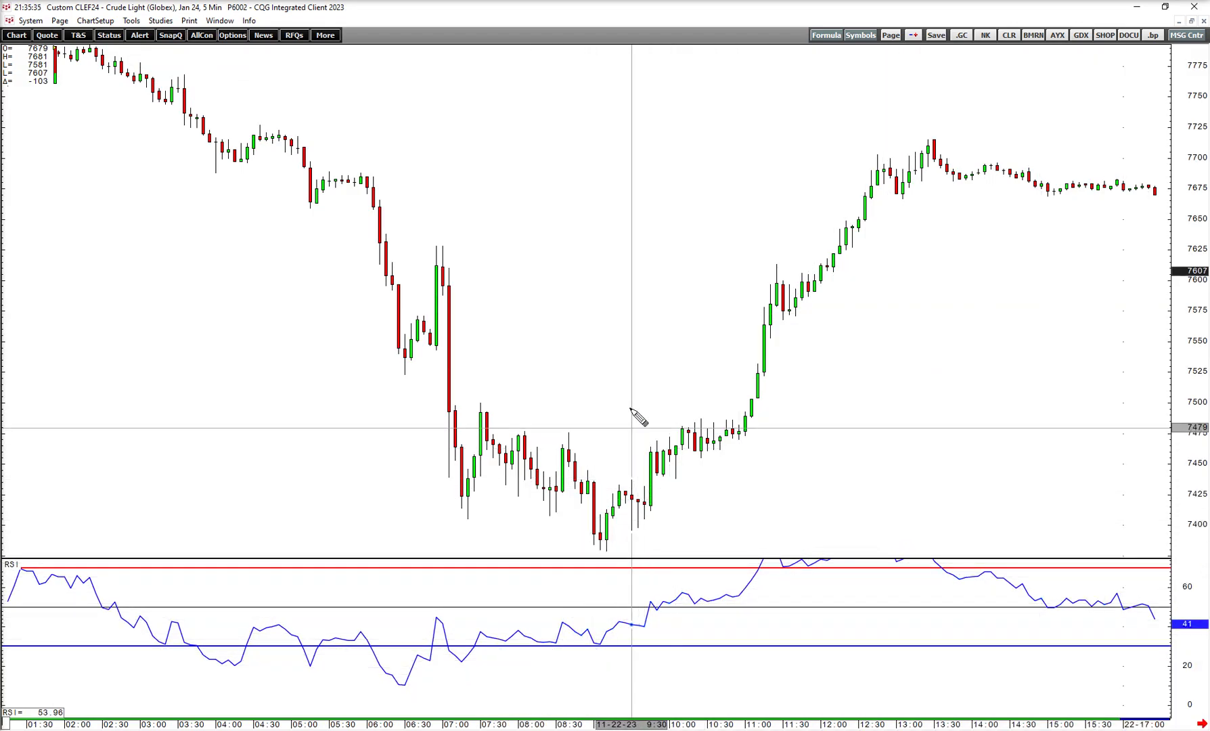
{"action": "left_click_drag", "start_coordinate": [636, 349], "coordinate": [663, 299]}
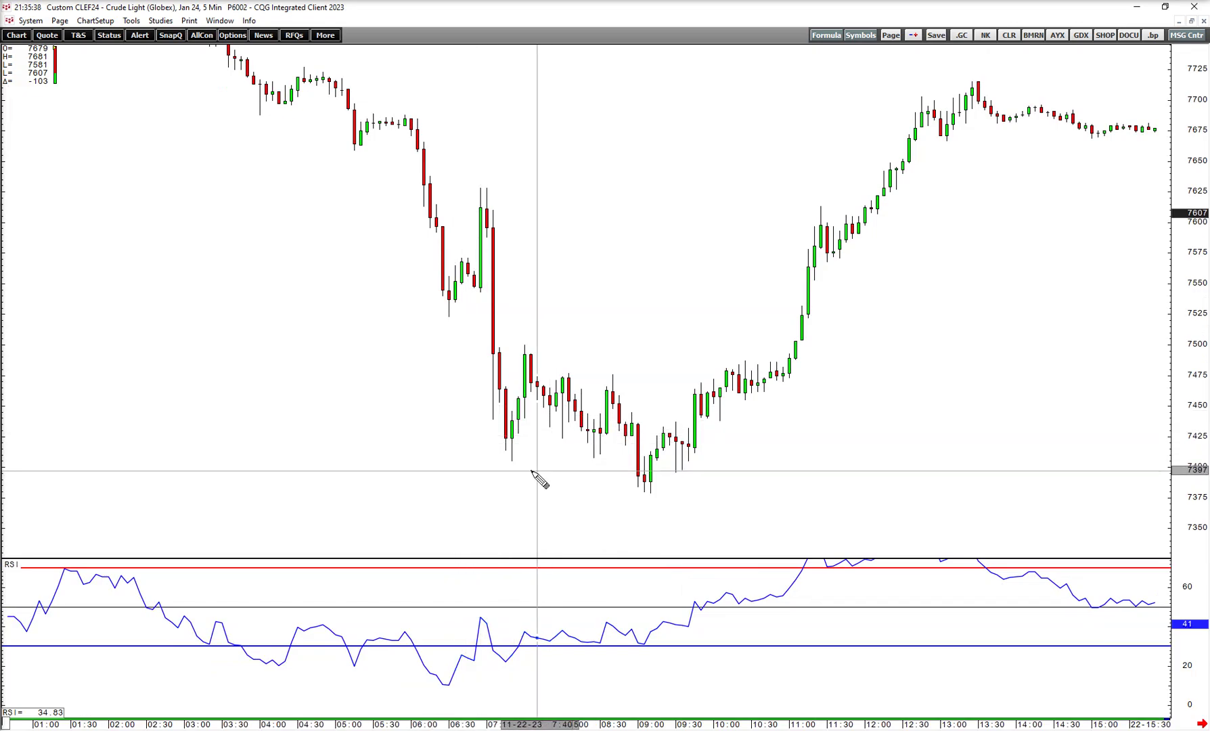
{"action": "mouse_move", "coordinate": [513, 462]}
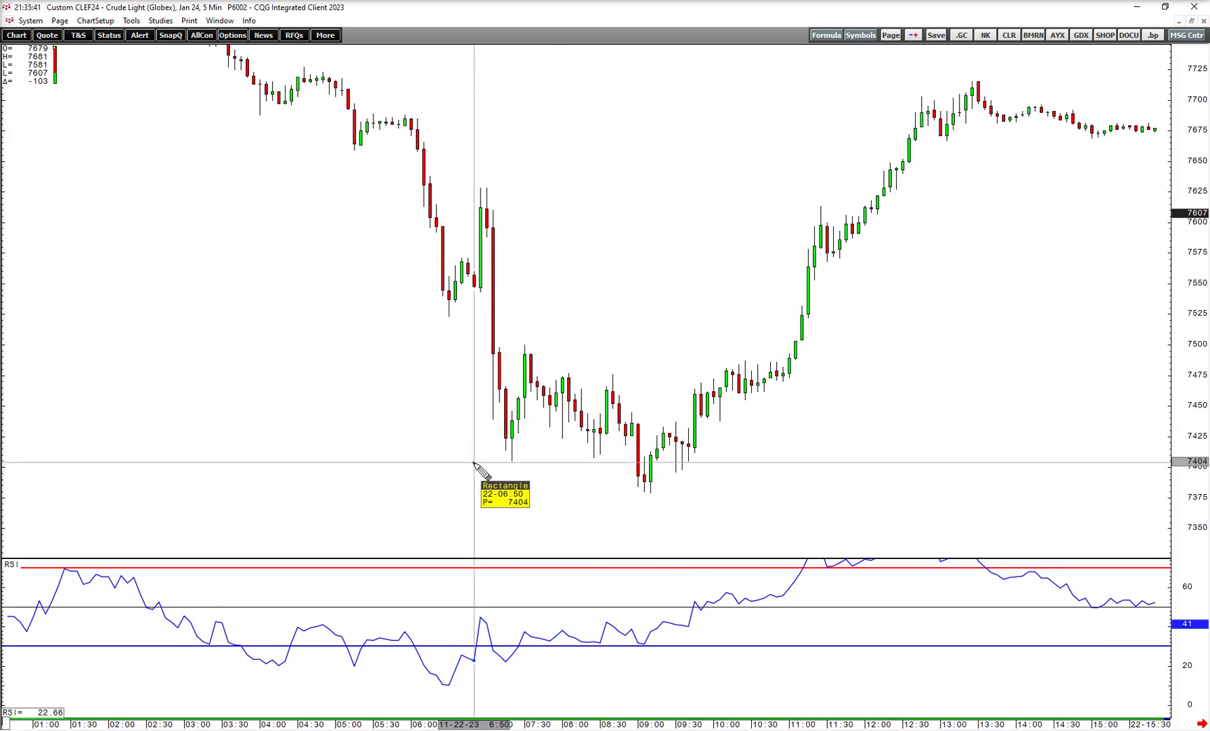
{"action": "left_click_drag", "start_coordinate": [474, 463], "coordinate": [752, 462]}
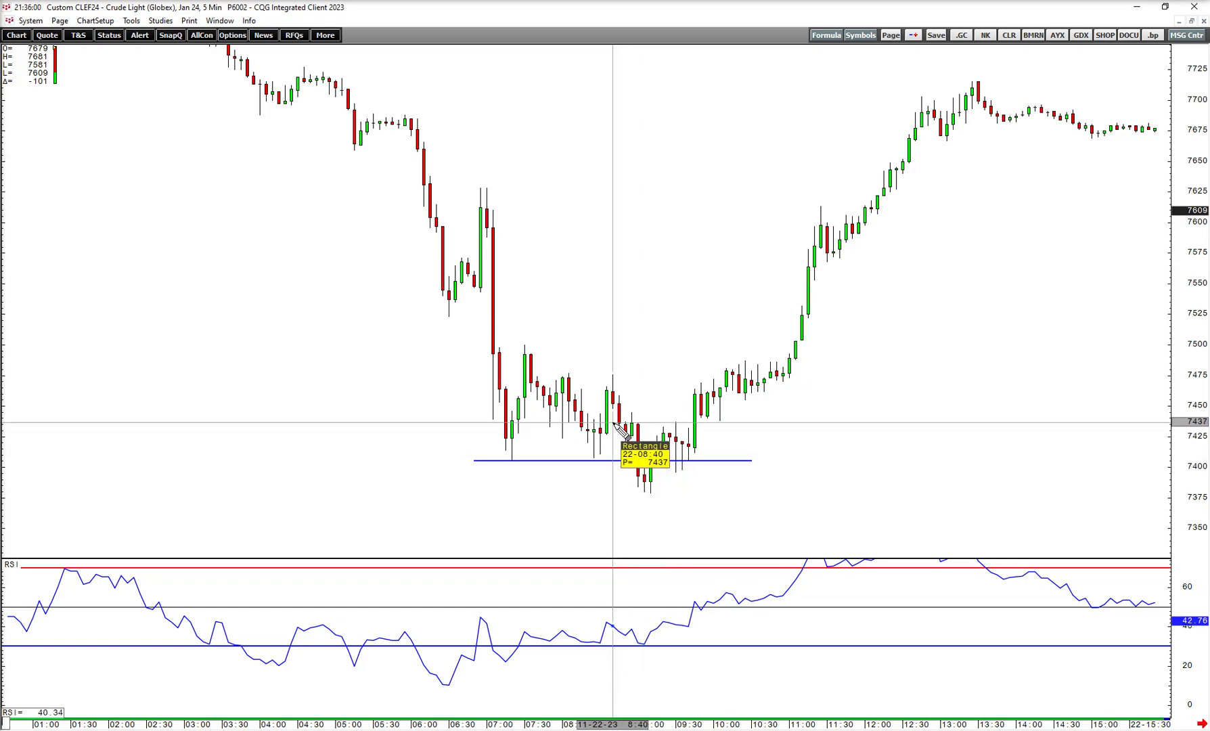
{"action": "left_click_drag", "start_coordinate": [658, 425], "coordinate": [779, 423]}
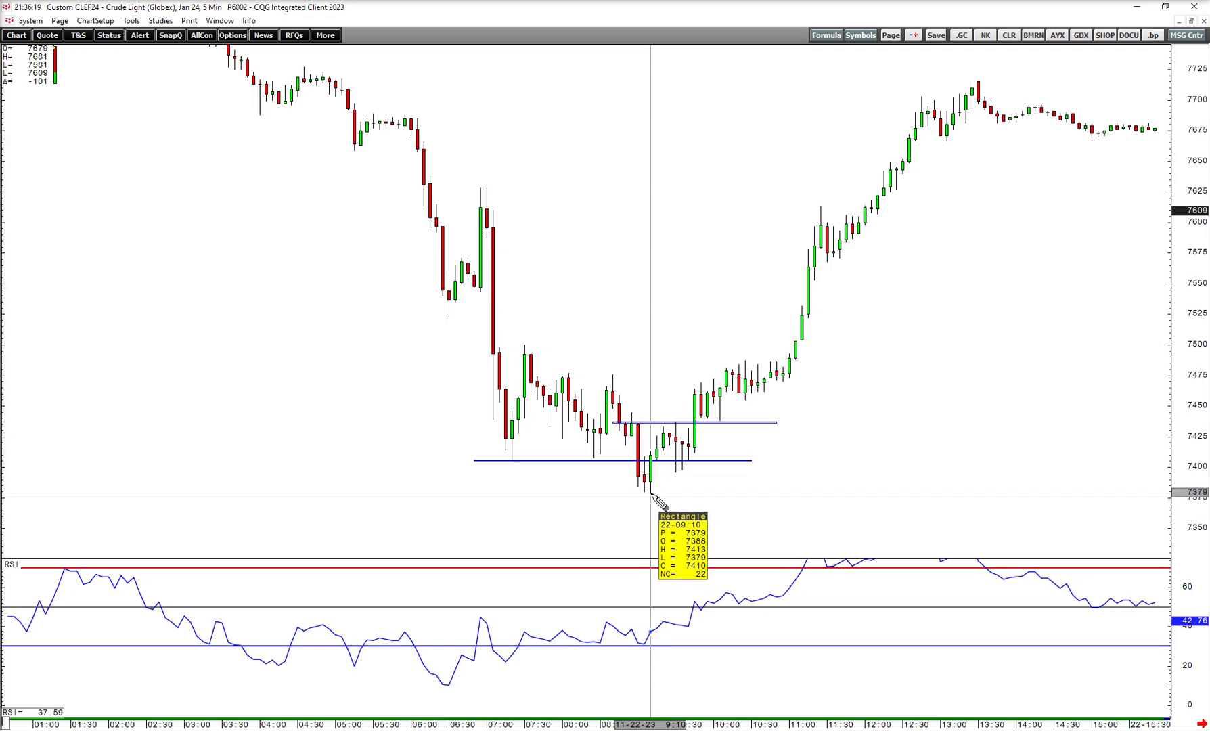
Step: Draw a yellow base box from 7379 to 7436 and a breakout box rising to 7666
{"action": "left_click", "coordinate": [602, 495]}
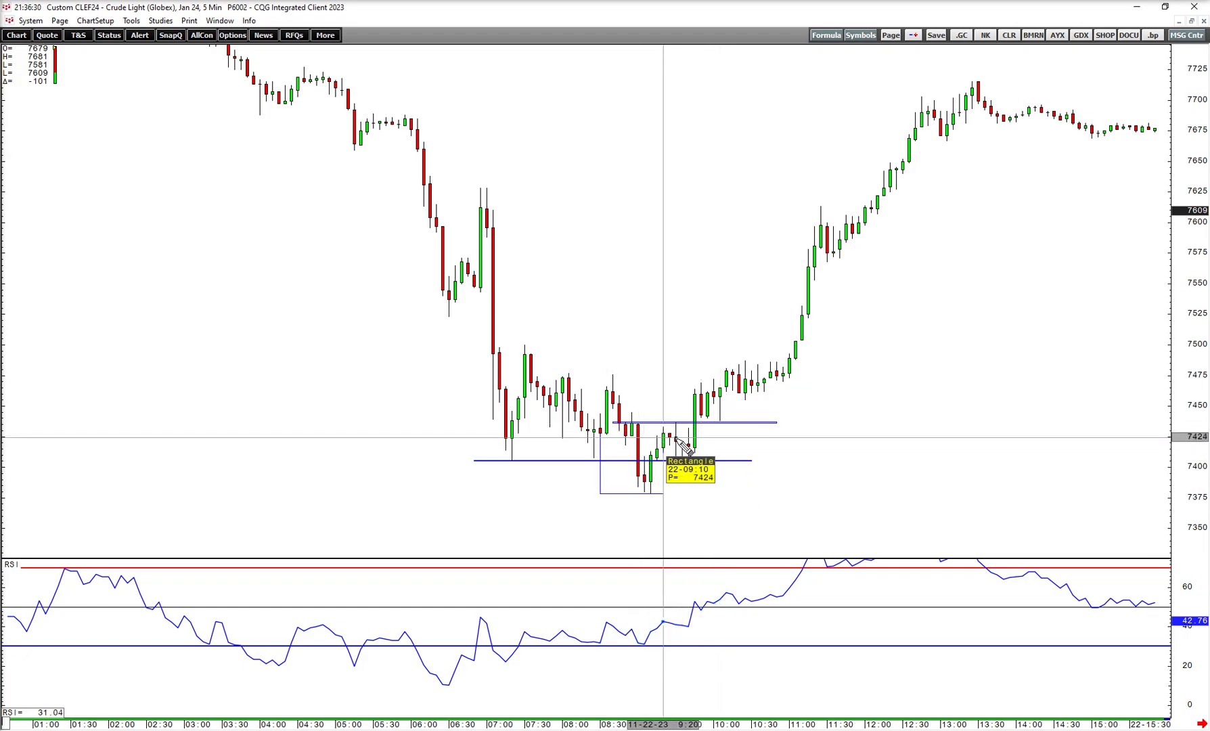
{"action": "left_click", "coordinate": [763, 423]}
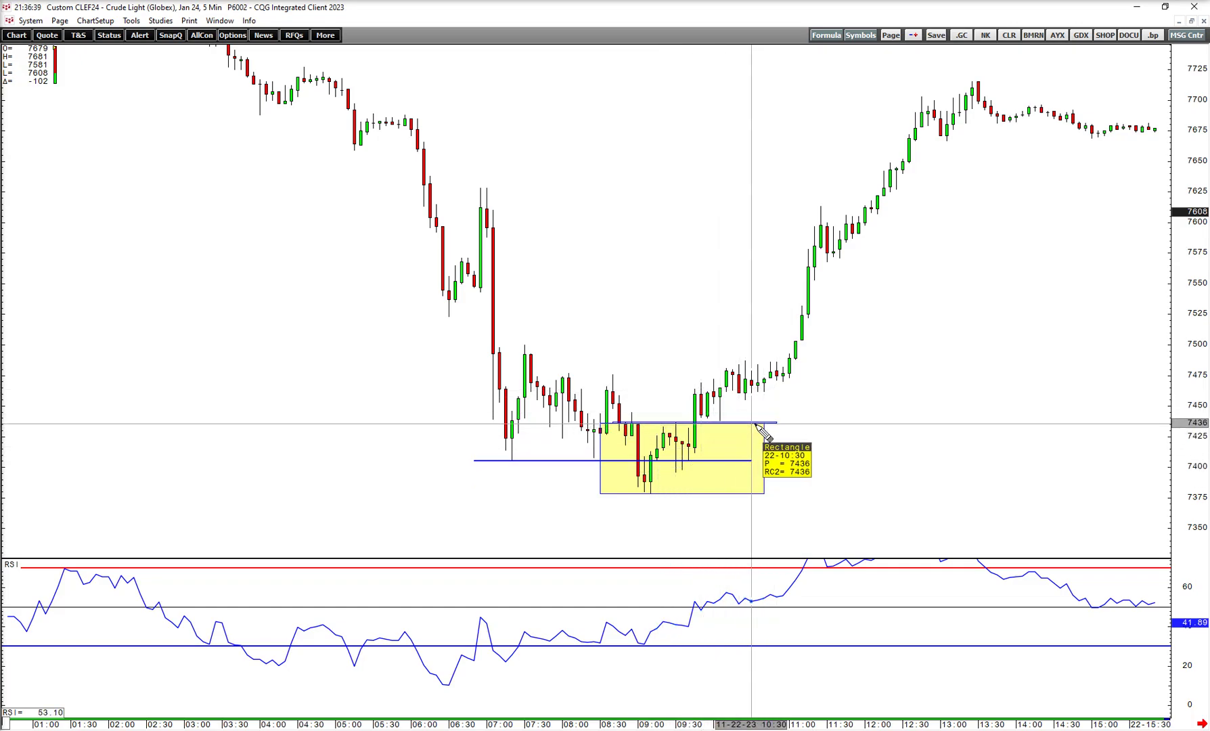
{"action": "left_click", "coordinate": [757, 423]}
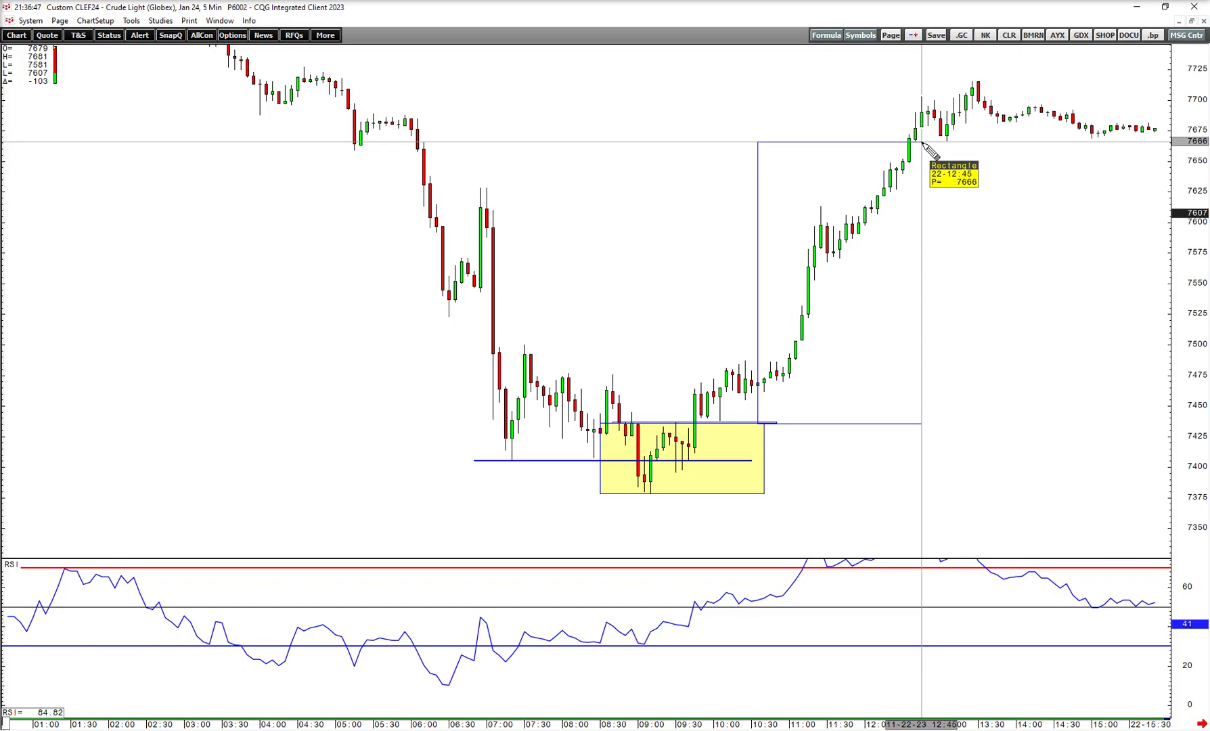
{"action": "left_click", "coordinate": [922, 142]}
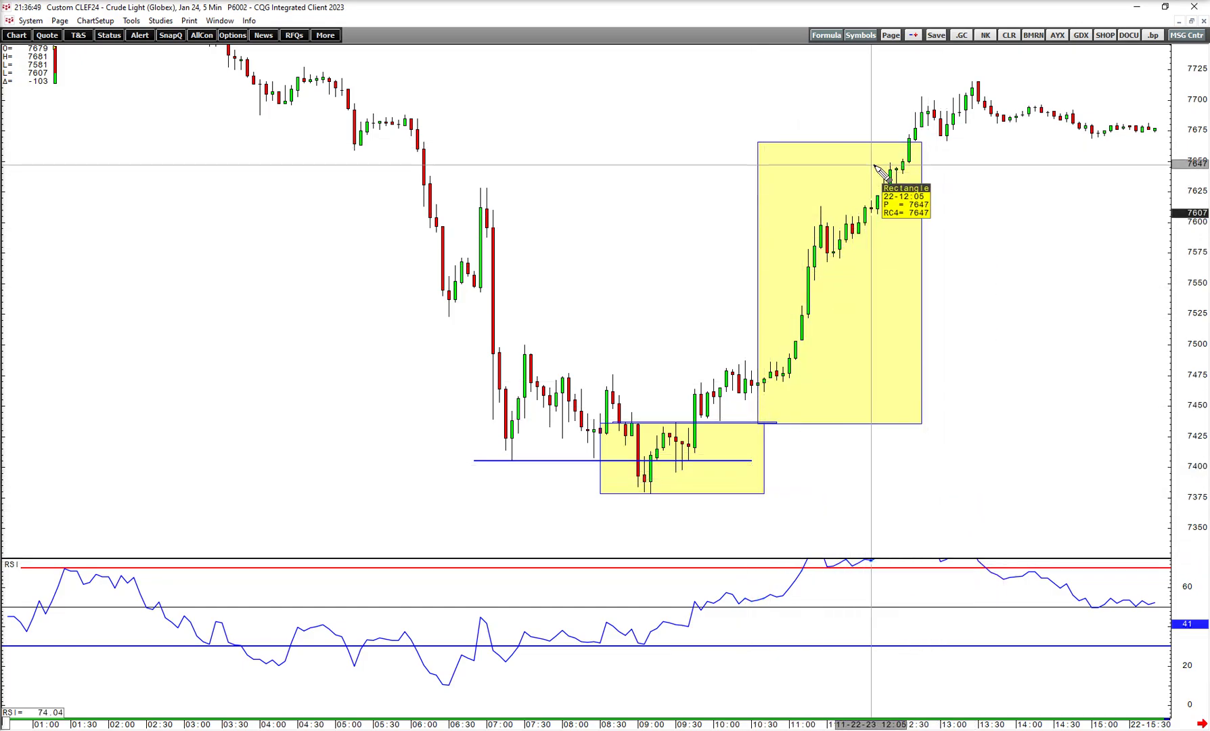